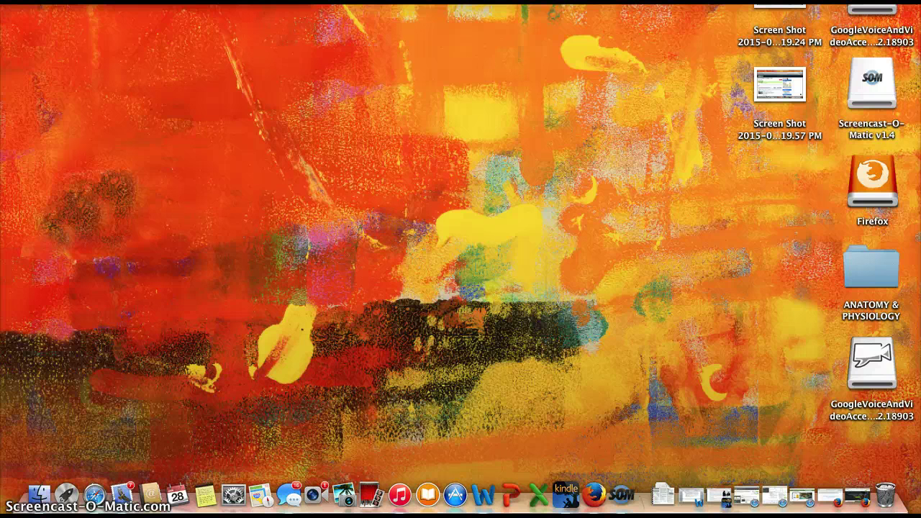
- Bring Firefox forward, go to Skype's download page and scroll to the Skype for Mac section
left_click(592, 479)
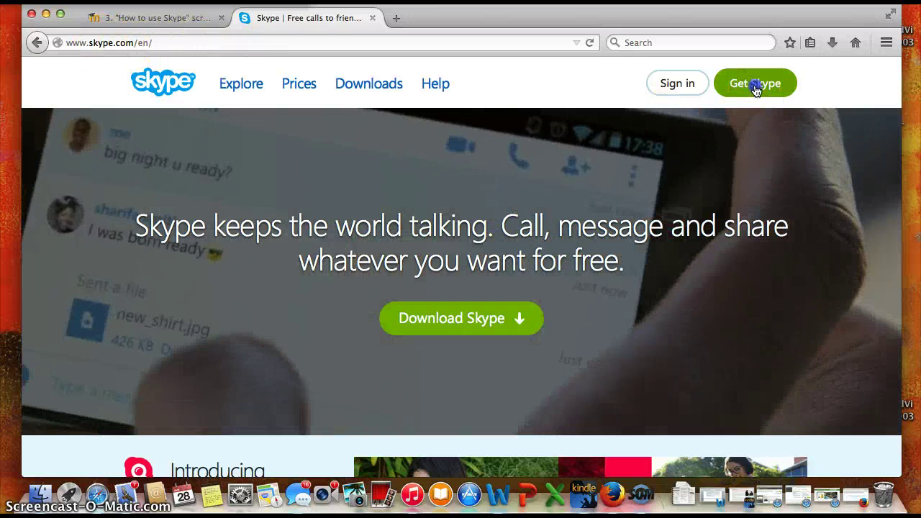
left_click(756, 87)
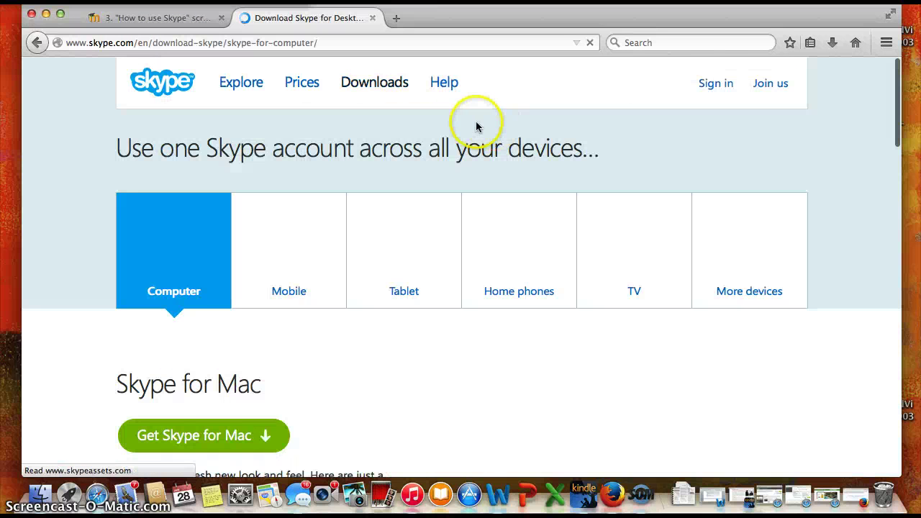
scroll(446, 129, "down", 3)
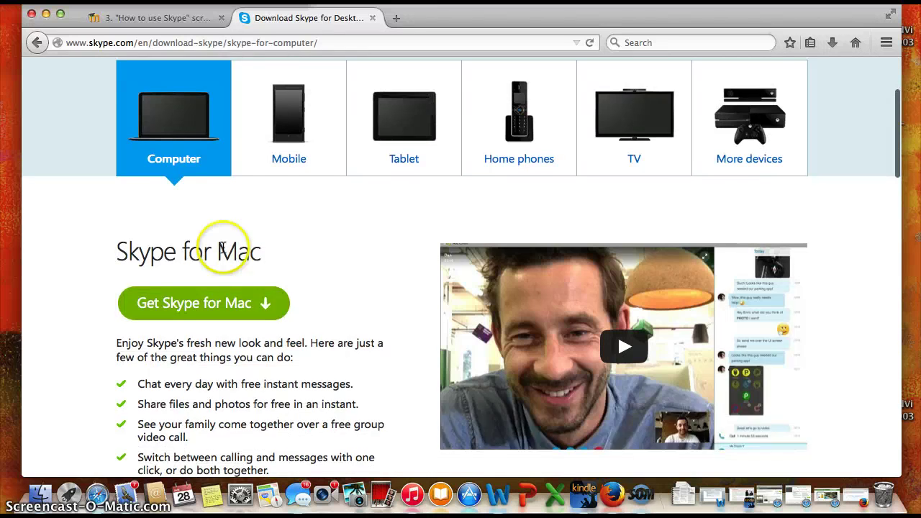
scroll(223, 248, "down", 3)
- Save the Skype_7.2.412.dmg installer and open it from Firefox's downloads list
left_click(222, 204)
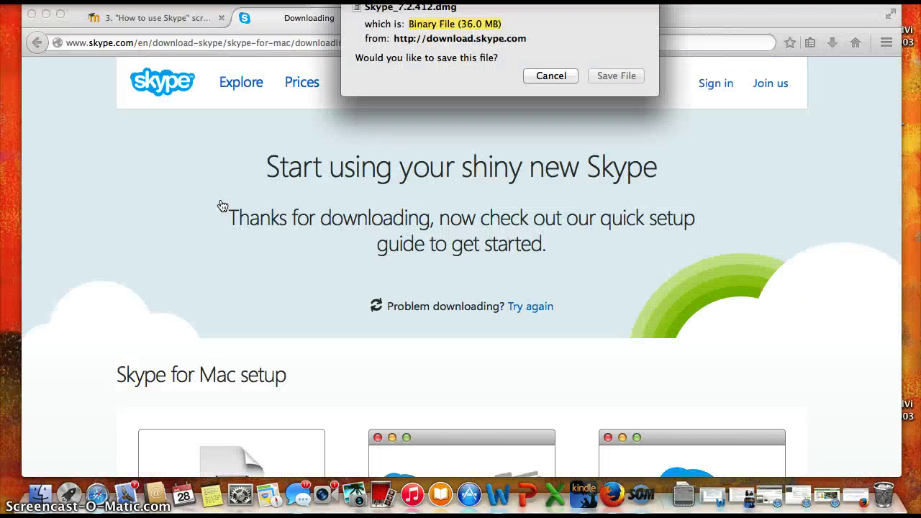
left_click_drag(508, 1, 496, 43)
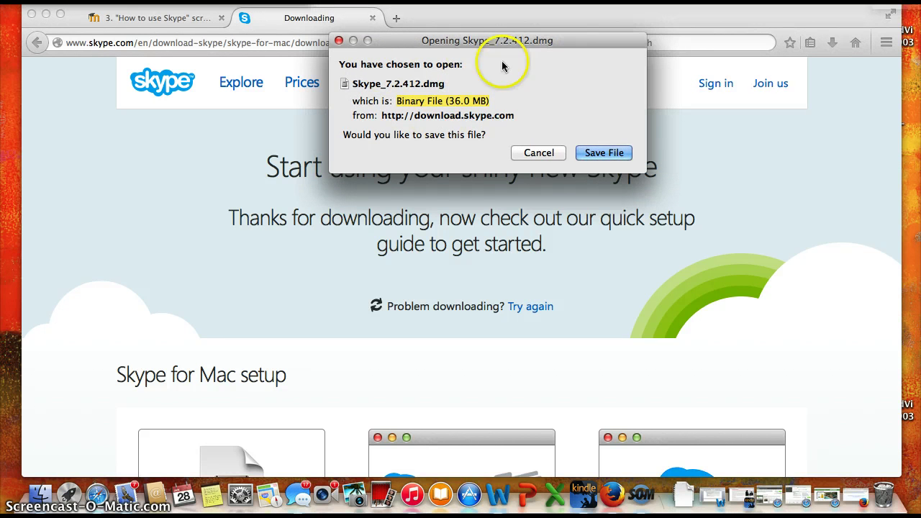
left_click(603, 152)
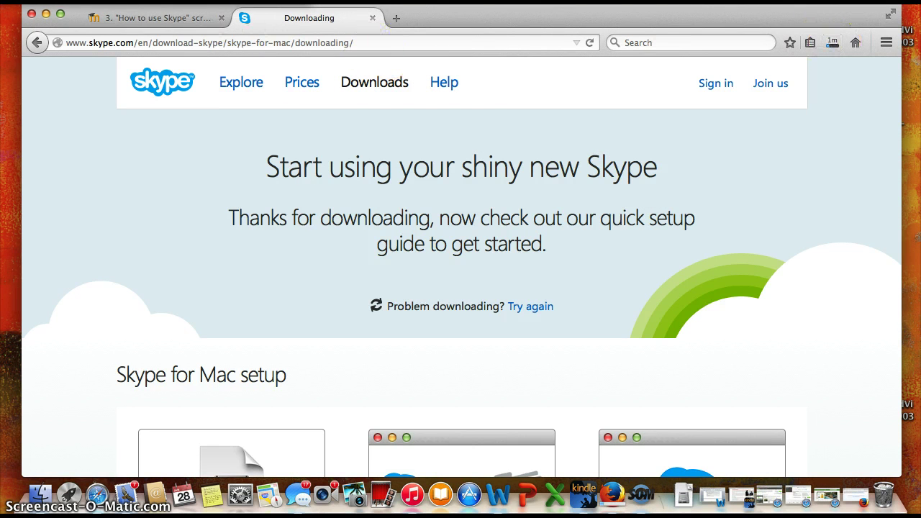
left_click(832, 47)
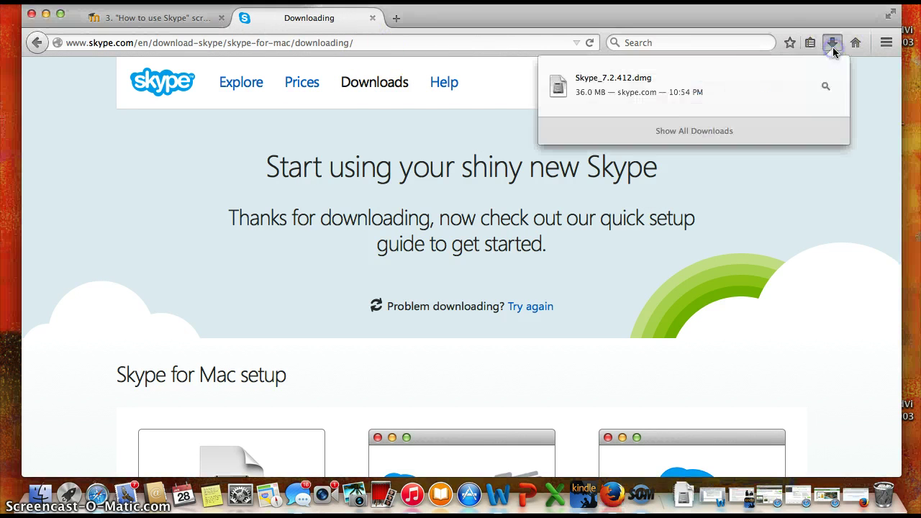
left_click(639, 97)
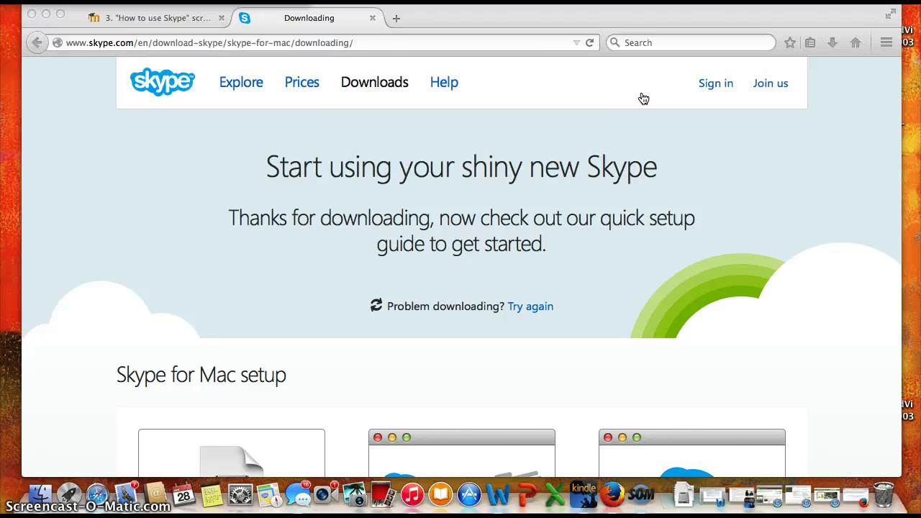
- Center the Skype disk image window, launch the Skype app and approve the downloaded-app warning
left_click(244, 16)
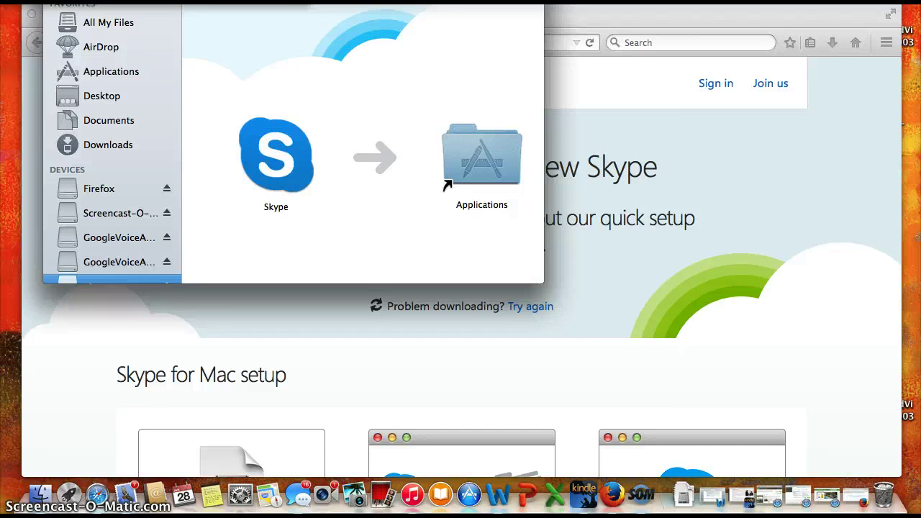
mouse_move(379, 1)
left_mouse_down()
mouse_move(493, 86)
mouse_move(534, 82)
left_mouse_up()
left_click(446, 262)
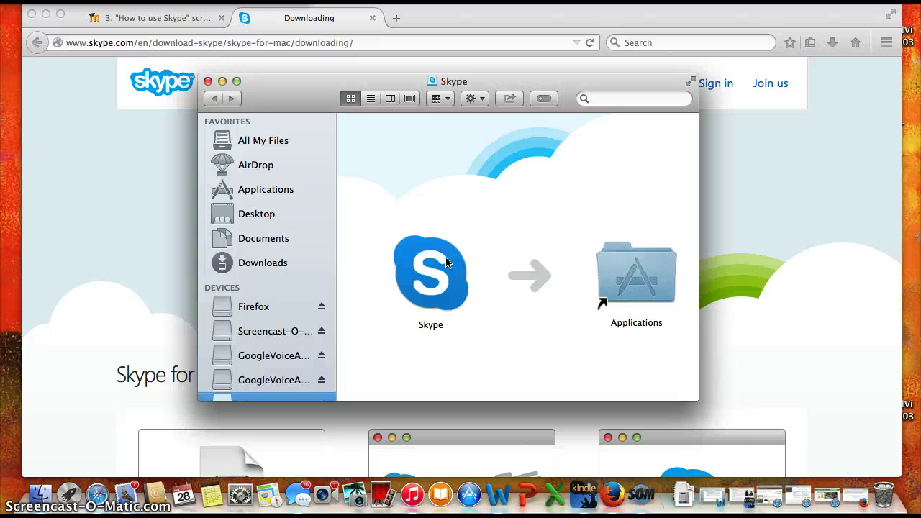
double_click(407, 279)
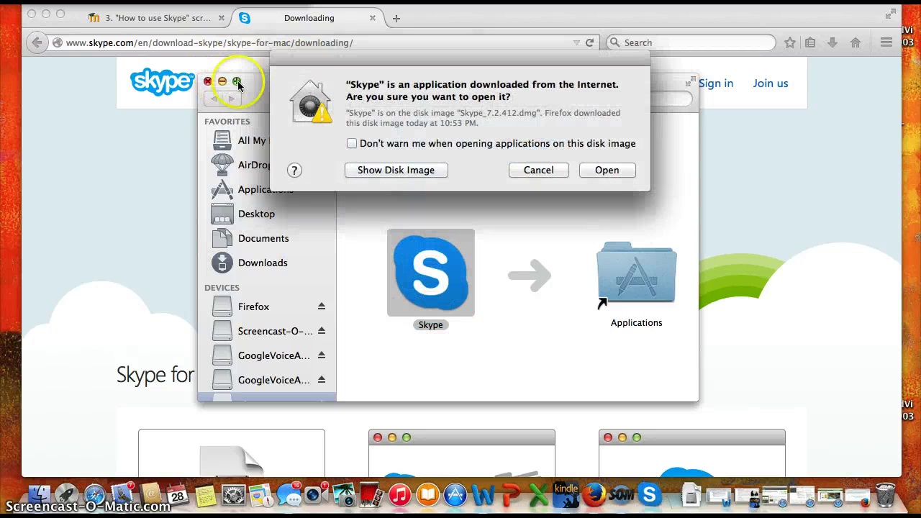
left_click(606, 171)
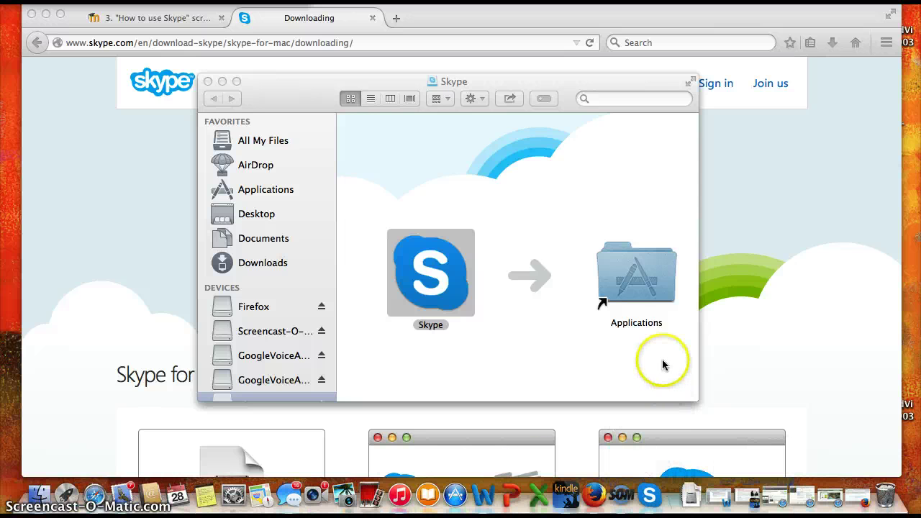
- Minimize the disk image window and choose Create an account in Skype's sign-in window
left_click(222, 83)
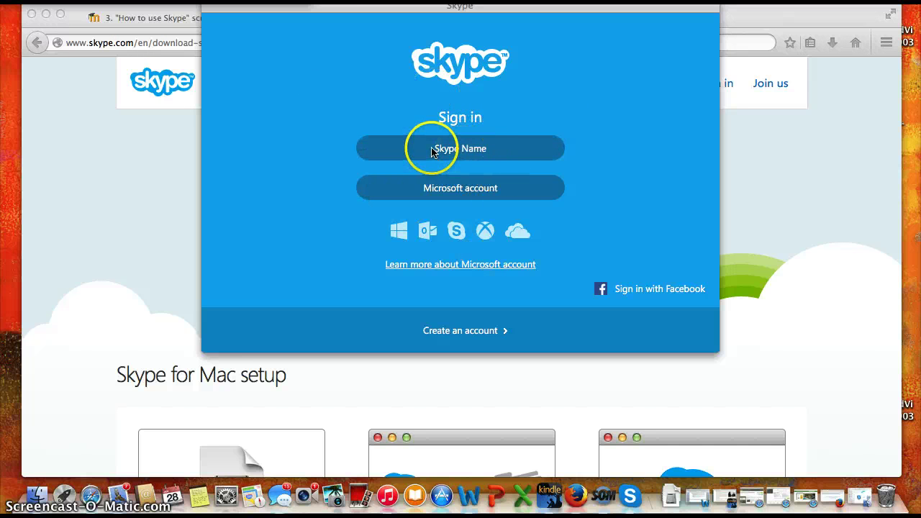
left_click(469, 333)
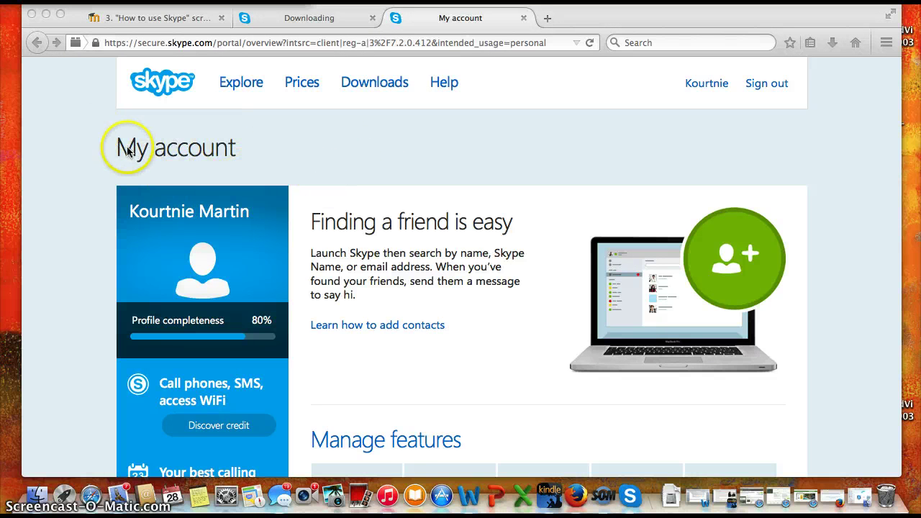
scroll(246, 159, "down", 2)
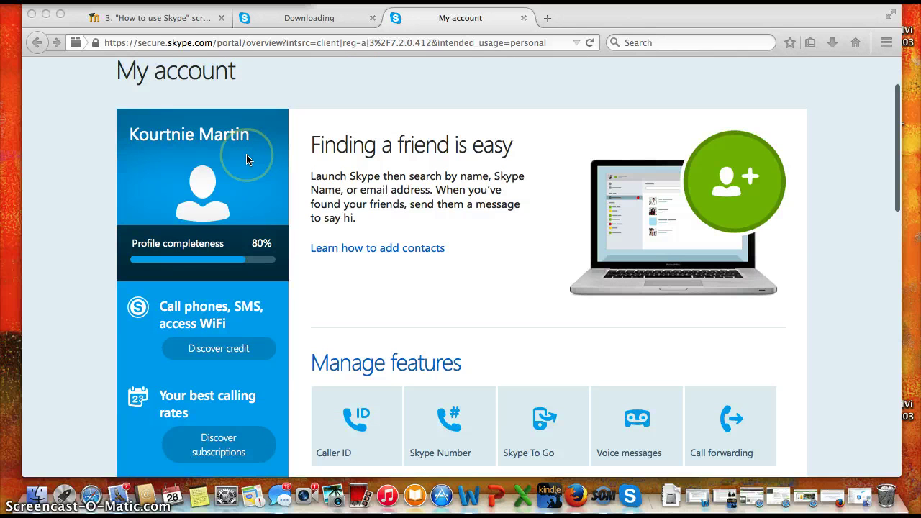
left_click(95, 185)
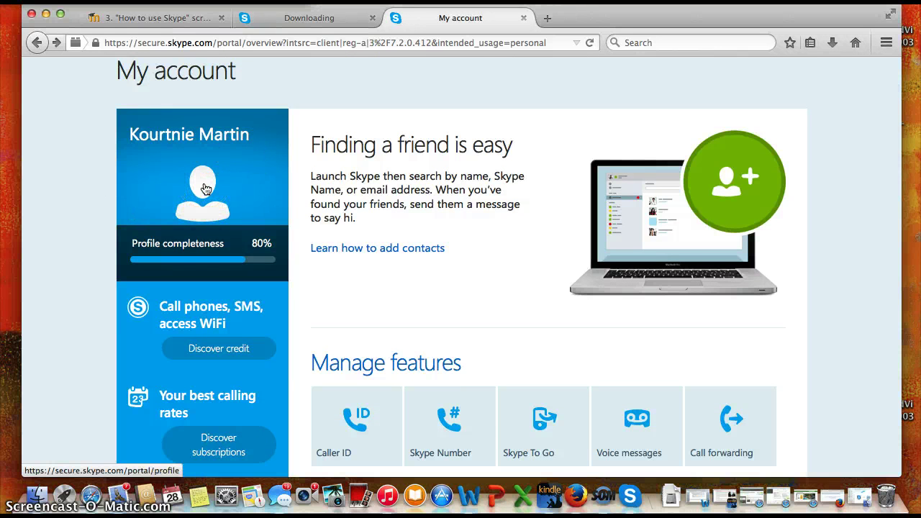
scroll(205, 188, "down", 4)
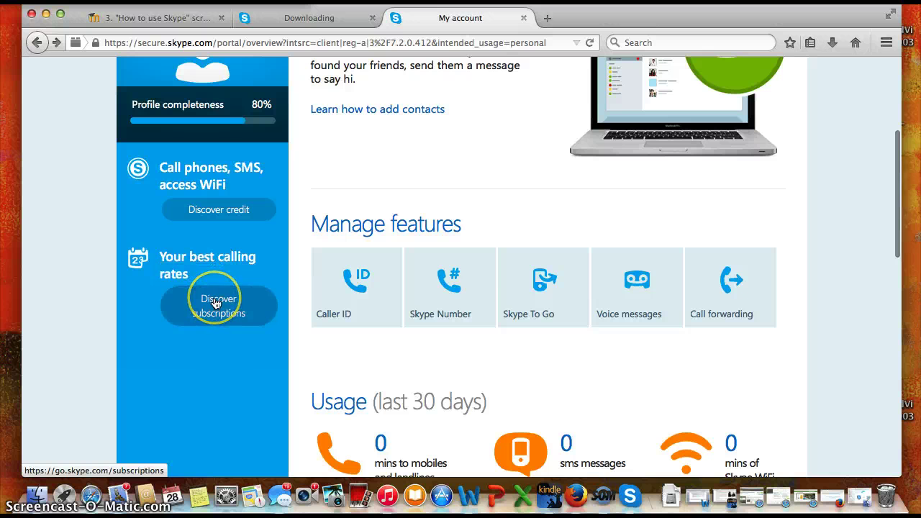
left_click(456, 175)
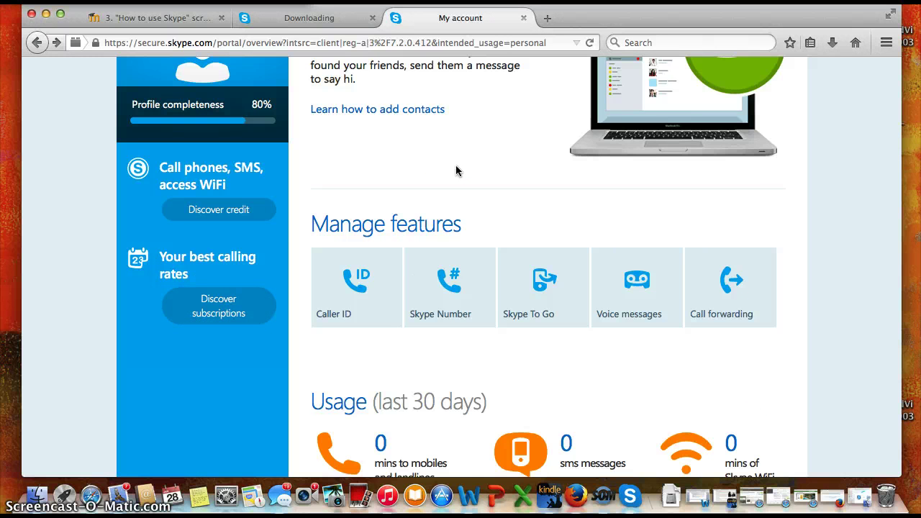
scroll(384, 180, "down", 2)
scroll(359, 175, "down", 2)
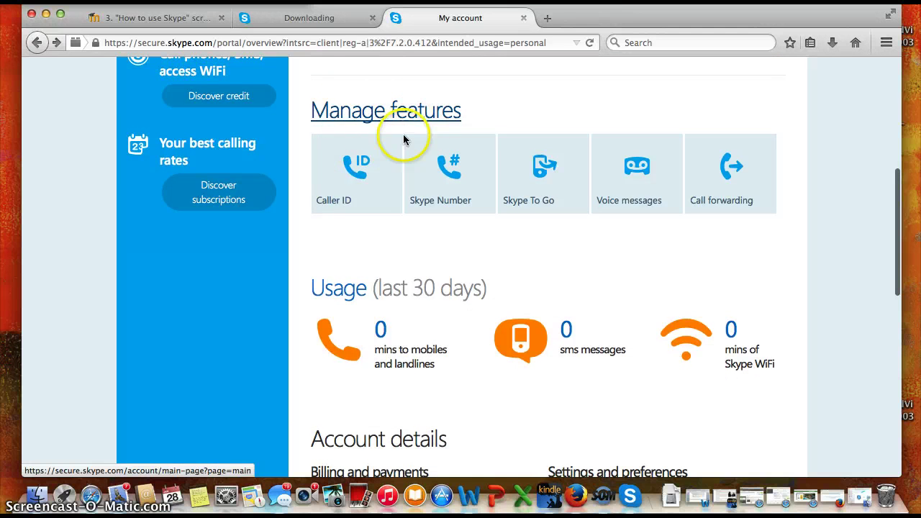
left_click(347, 182)
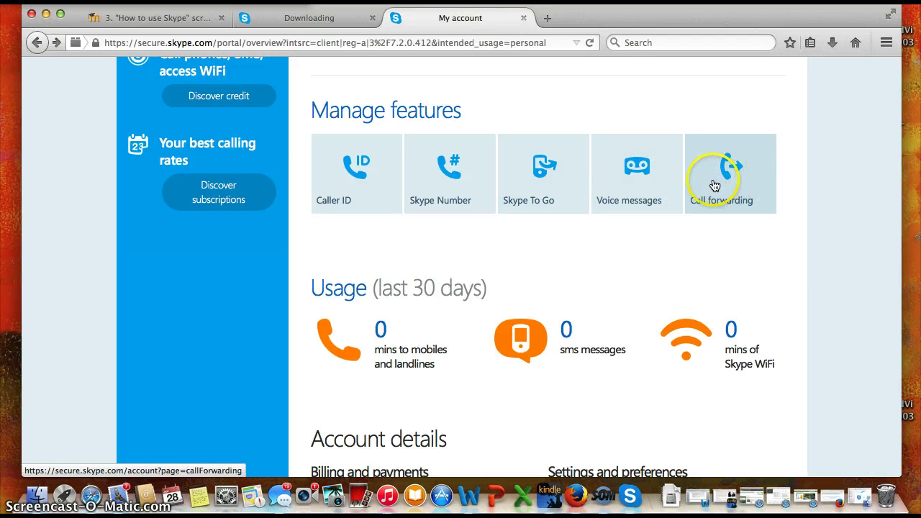
scroll(714, 186, "down", 3)
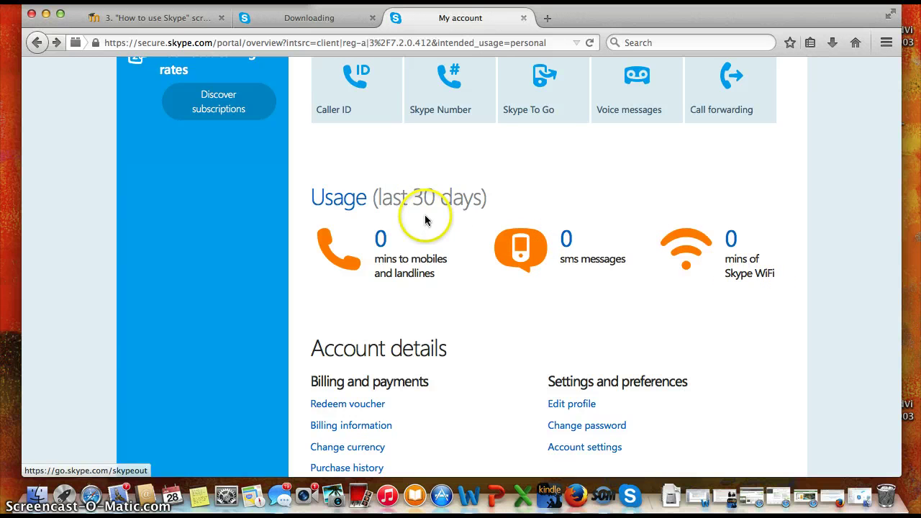
scroll(425, 220, "down", 3)
scroll(425, 220, "up", 10)
left_click(390, 206)
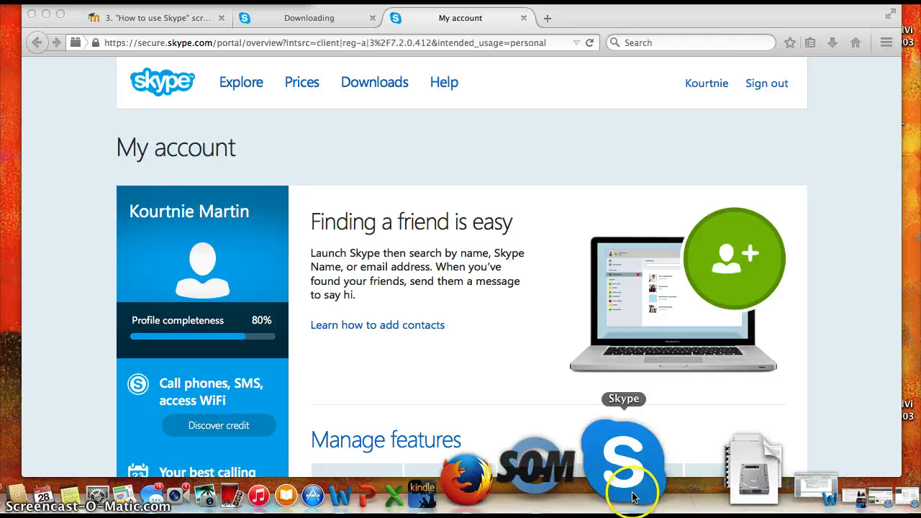
- Choose to sign in with a Skype Name and enter the account's Skype Name, correcting a typo
left_click(630, 497)
left_click(459, 199)
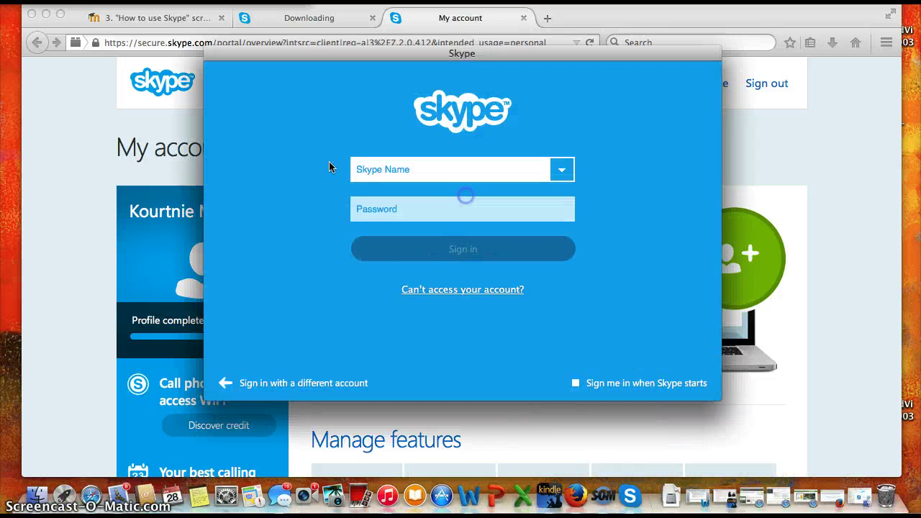
left_click(387, 171)
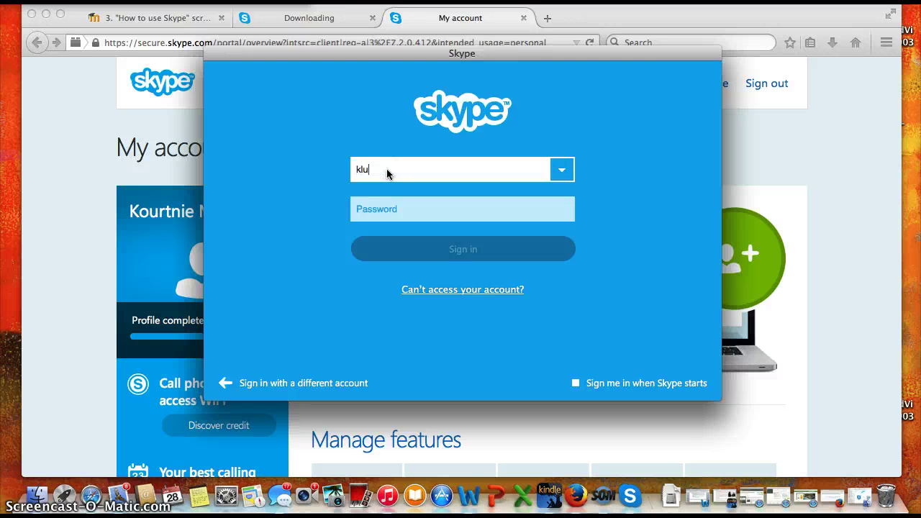
key("BackSpace")
key("BackSpace")
key("BackSpace")
type("ourtn")
type("ie mar")
- Enter the account password and start signing in
key("Tab")
type("••••••••••")
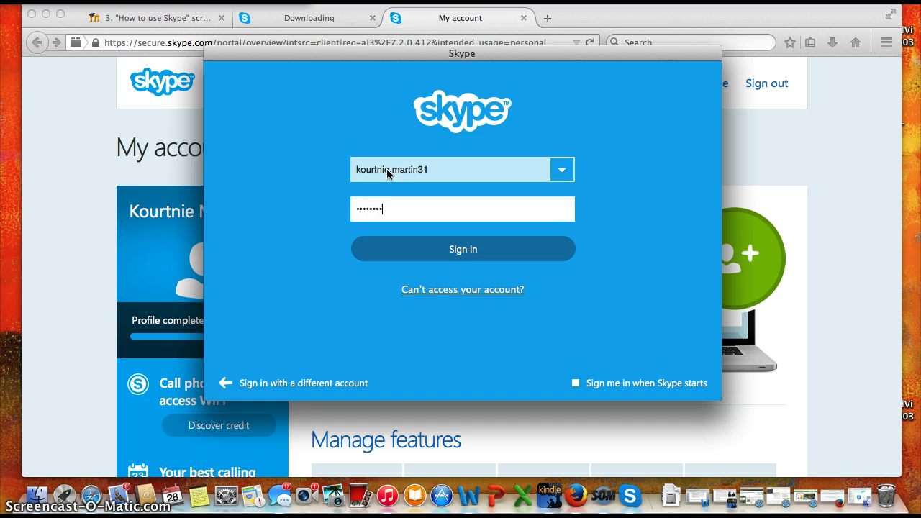
left_click(440, 250)
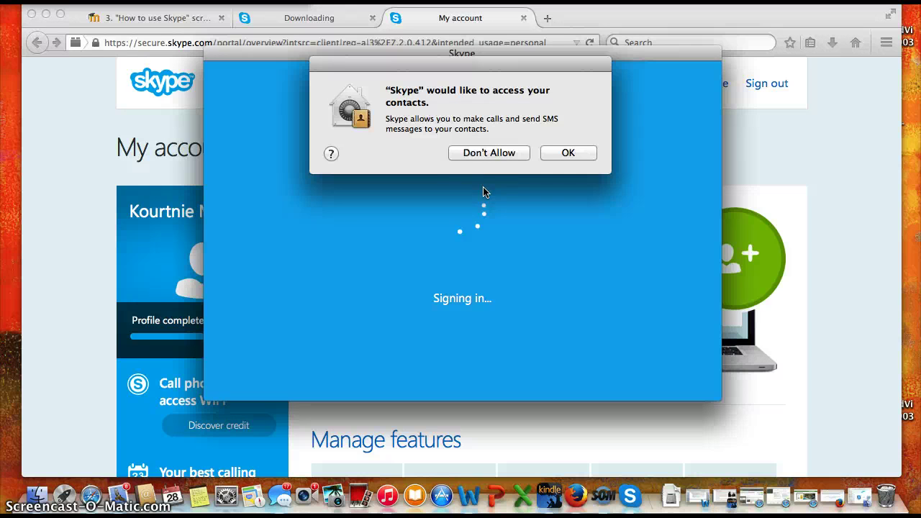
- Grant Skype access to contacts, then page through every welcome tour page, including the equipment test, until it closes
left_click(571, 157)
left_click(571, 153)
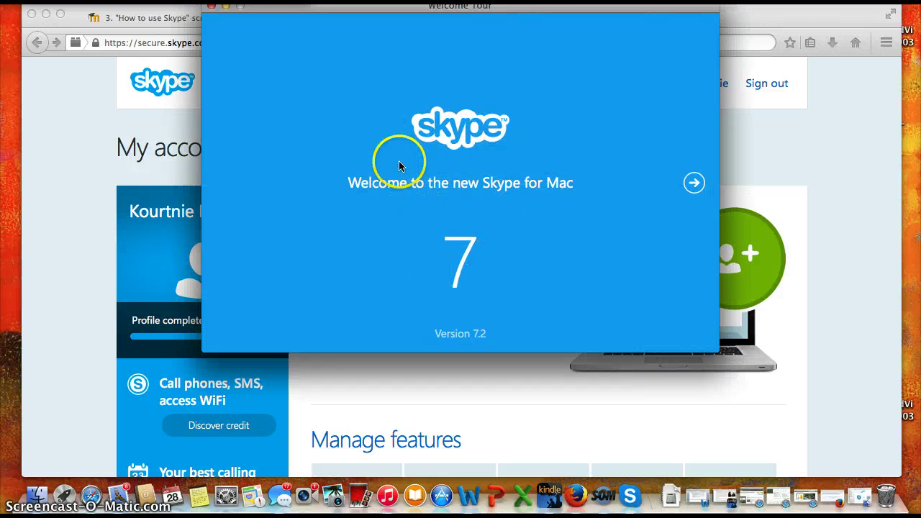
left_click(693, 184)
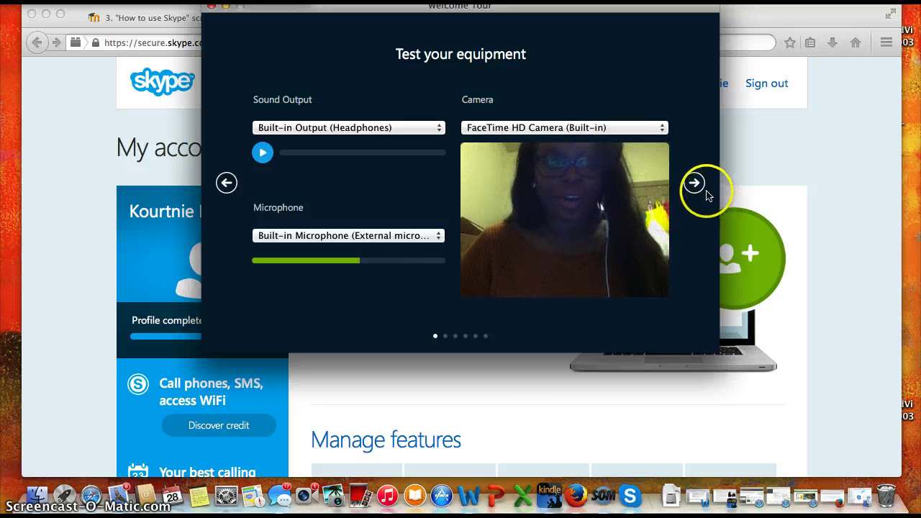
left_click(693, 182)
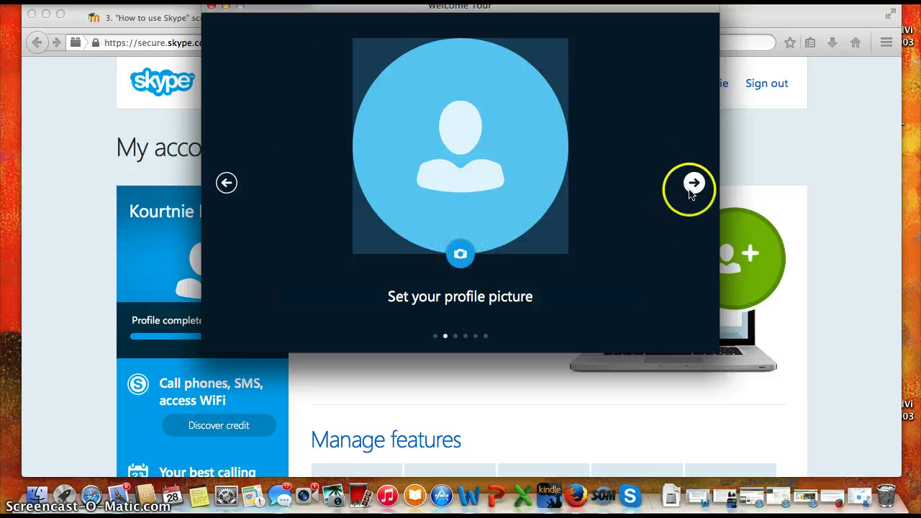
left_click(693, 183)
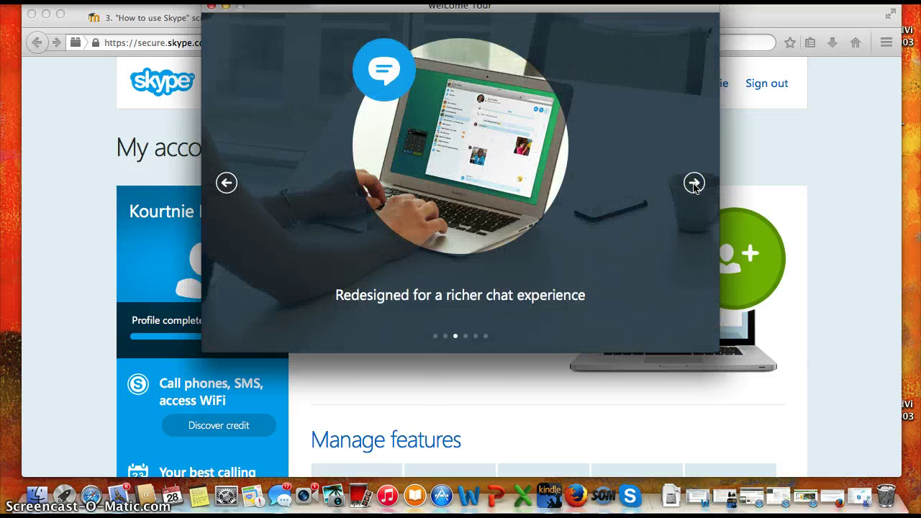
left_click(693, 183)
left_click(694, 183)
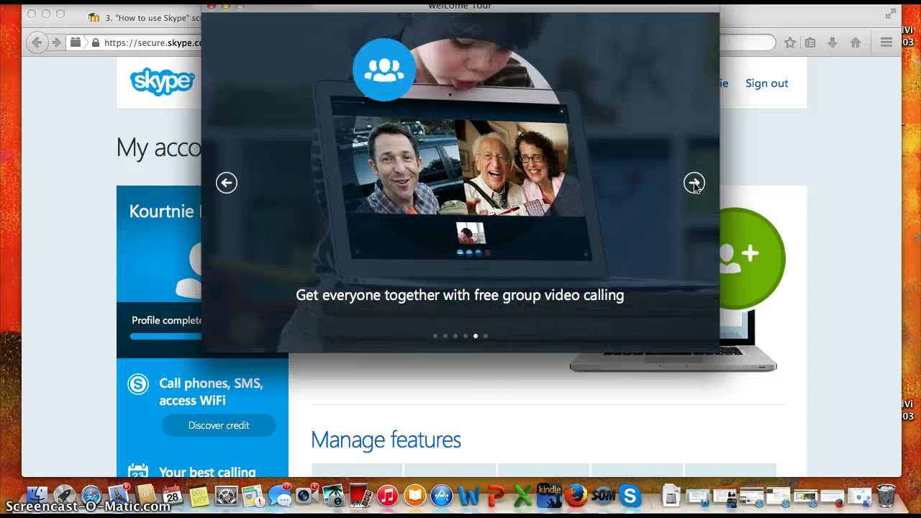
left_click(694, 183)
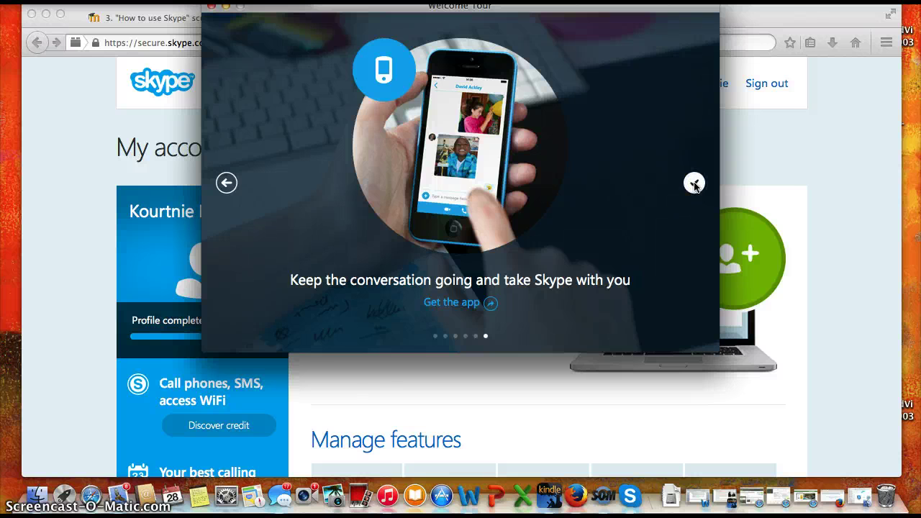
left_click(695, 184)
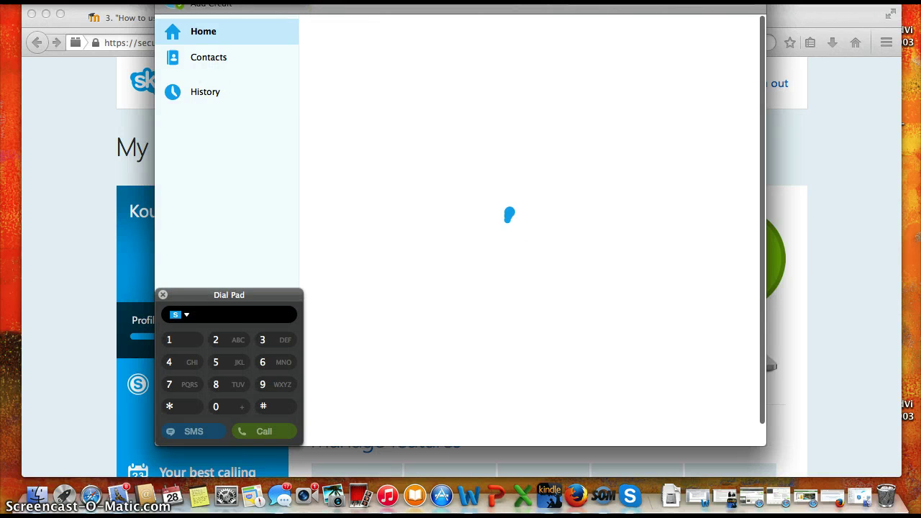
- Move the Skype window into full view, show Contacts and scroll through the imported contact grid
mouse_move(468, 0)
left_mouse_down()
mouse_move(463, 16)
mouse_move(472, 18)
left_mouse_up()
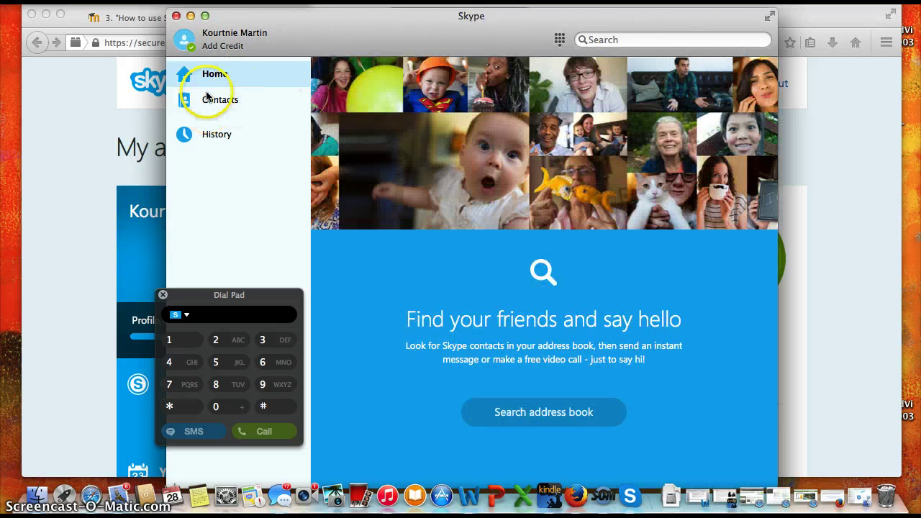
left_click(218, 102)
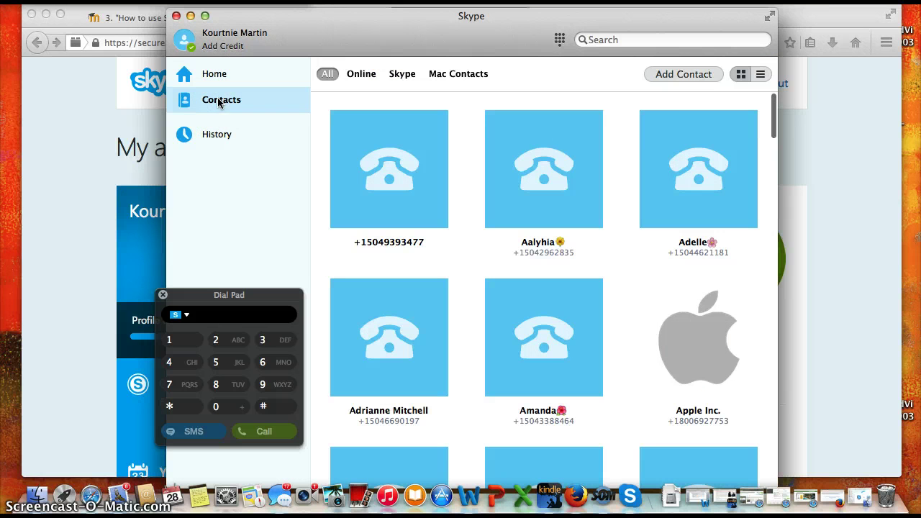
left_click(469, 170)
scroll(466, 183, "down", 3)
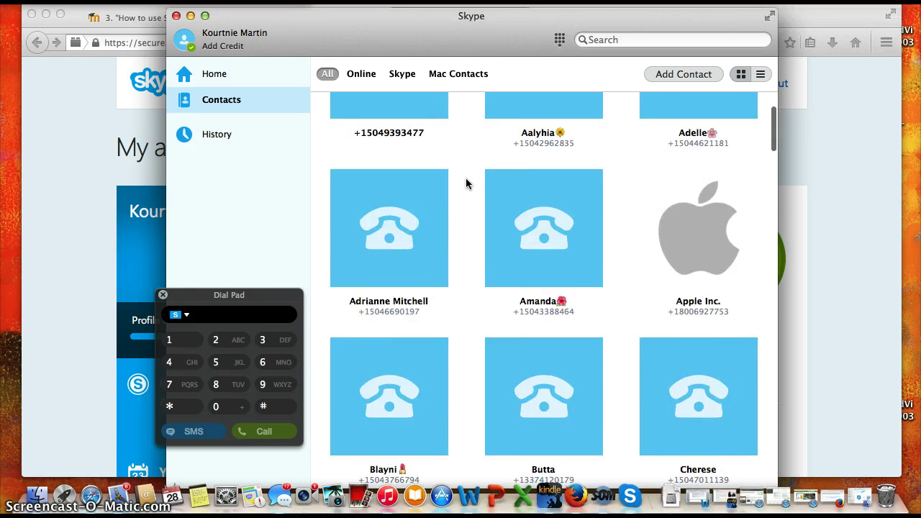
scroll(466, 184, "down", 3)
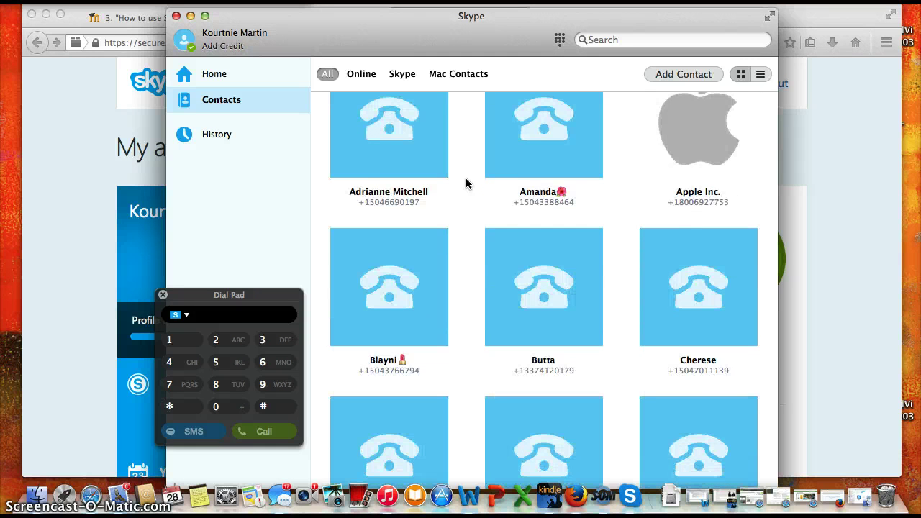
scroll(465, 184, "down", 20)
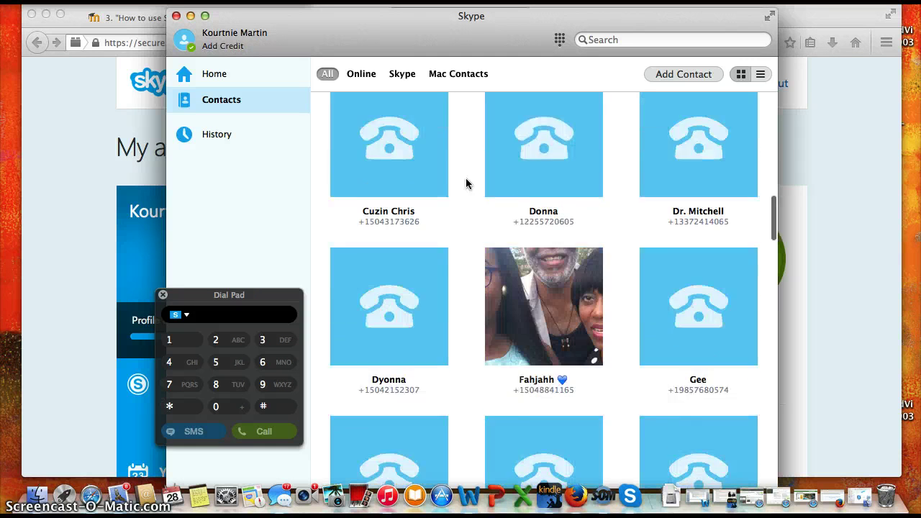
scroll(466, 184, "up", 10)
scroll(466, 184, "up", 10)
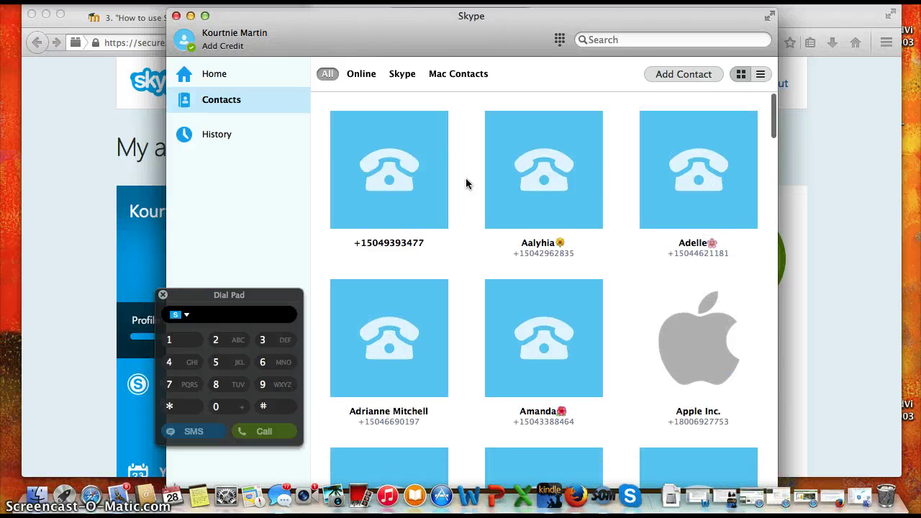
left_click(427, 45)
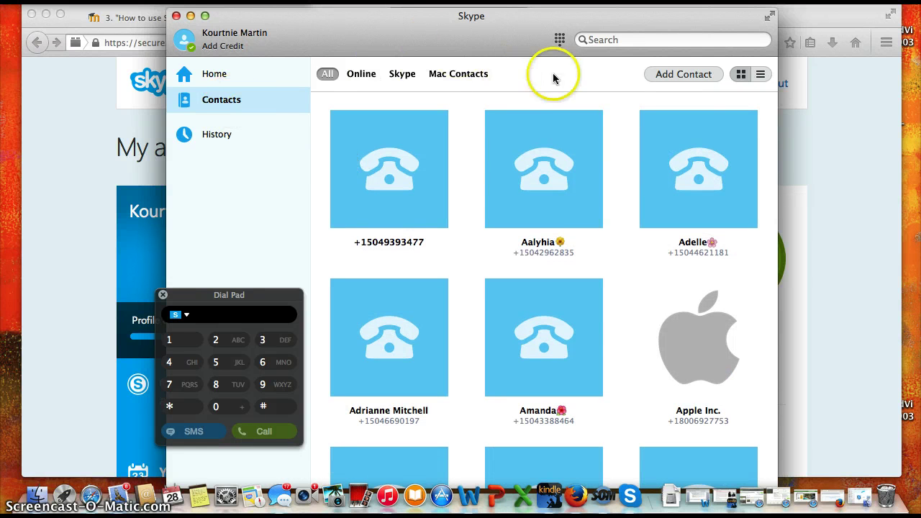
- Open Add Contact and search for the classmate by their e-mail address
left_click(690, 75)
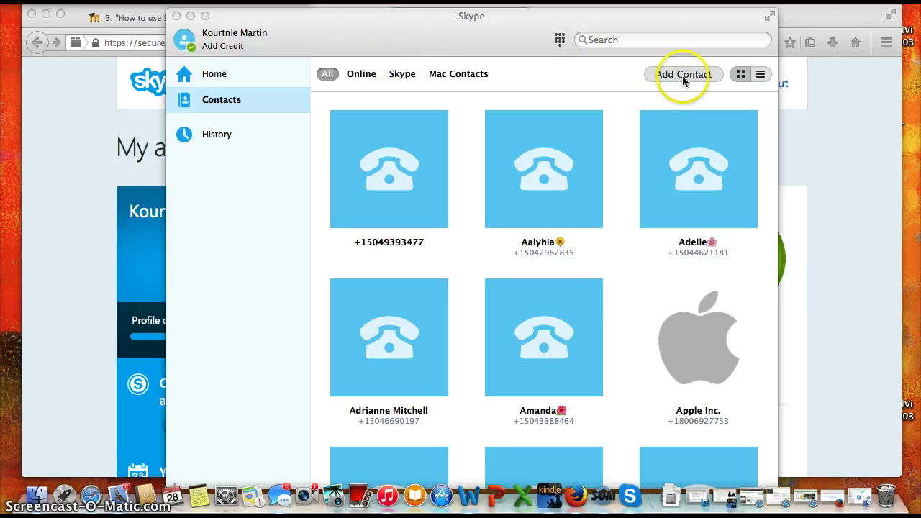
left_click(682, 75)
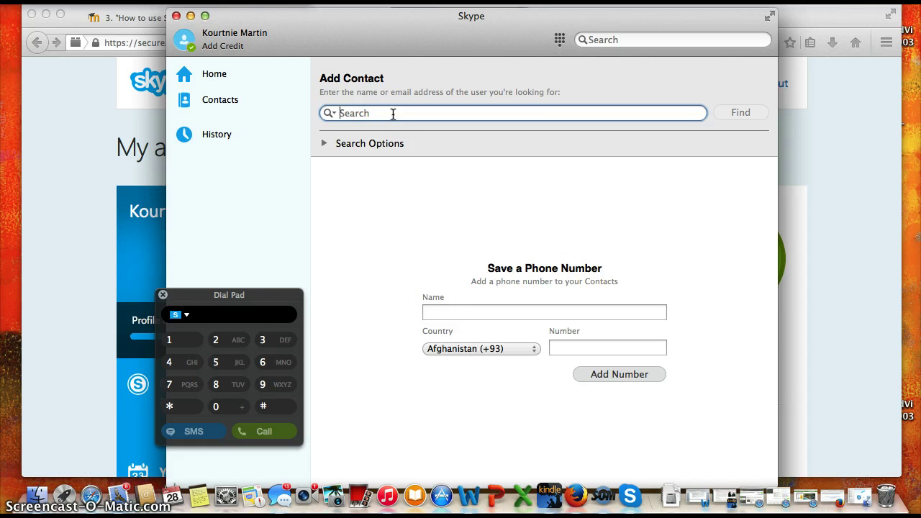
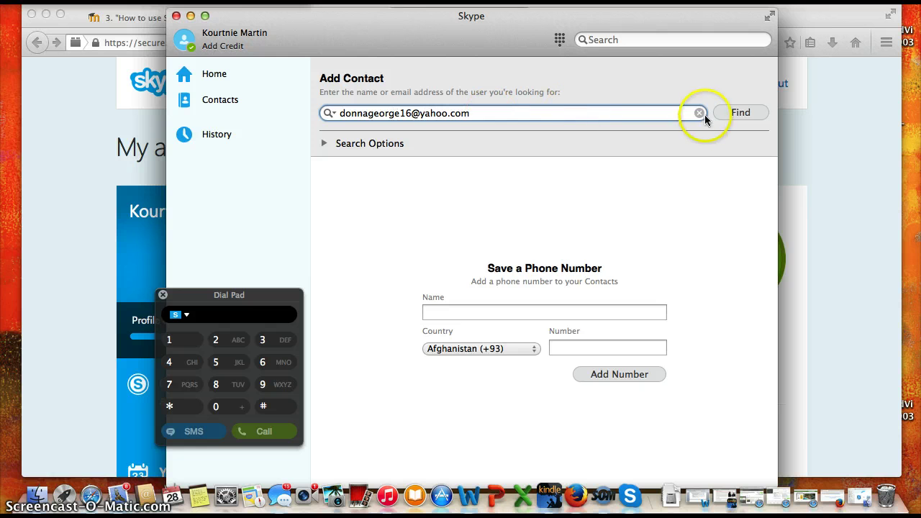
left_click(741, 113)
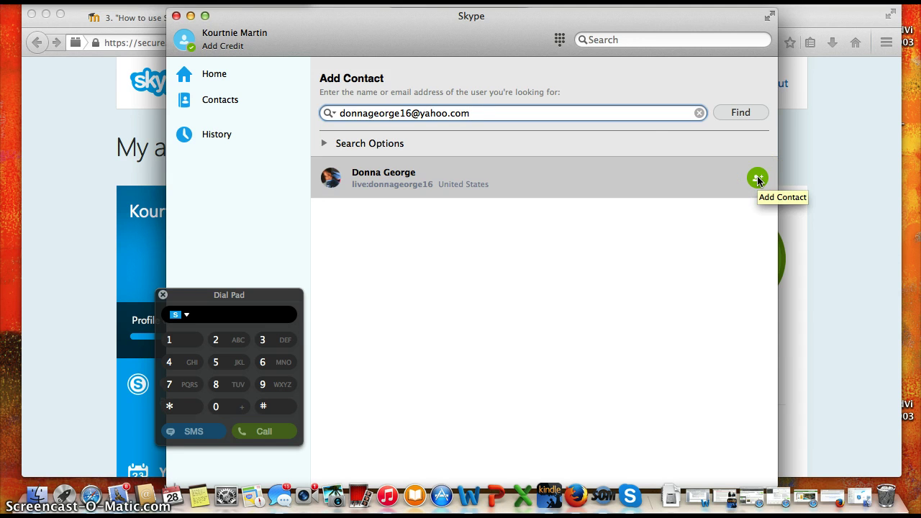
- Add the found user and send the request with the default message 'Please add me as a contact'
left_click(757, 178)
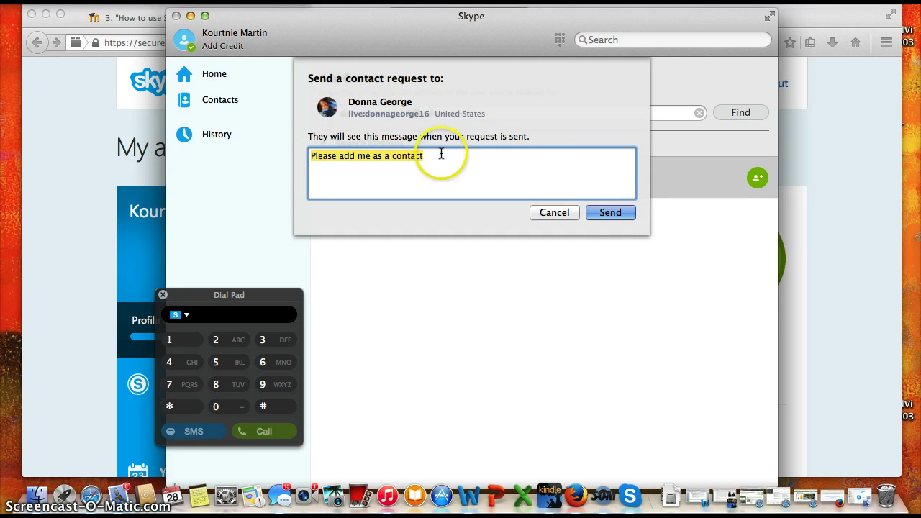
left_click(614, 217)
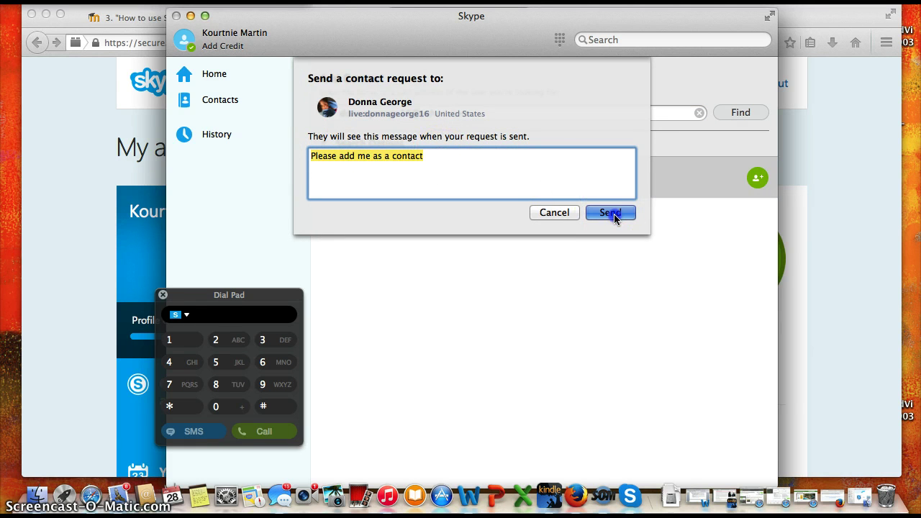